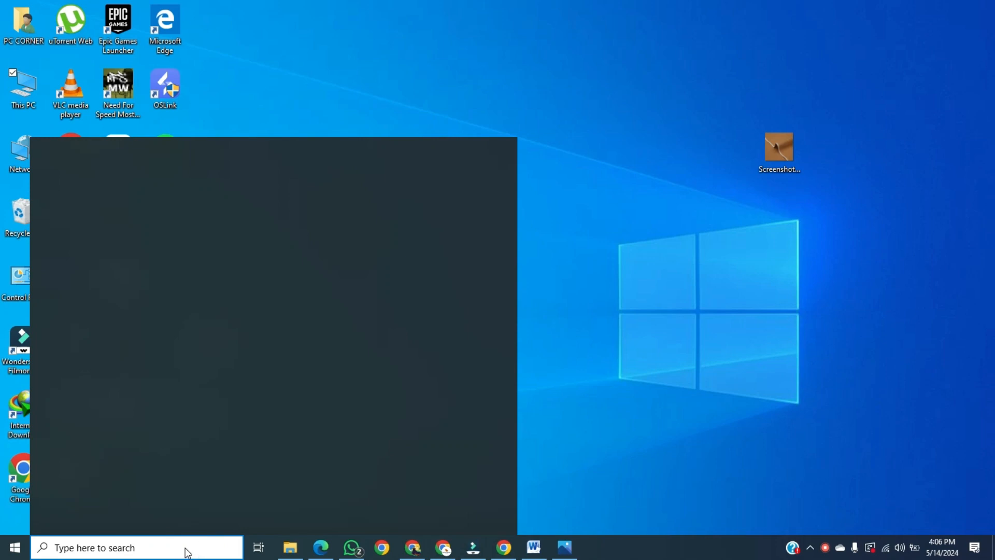
- Open Microsoft Word 2010 with a blank document and maximize its window
type("word")
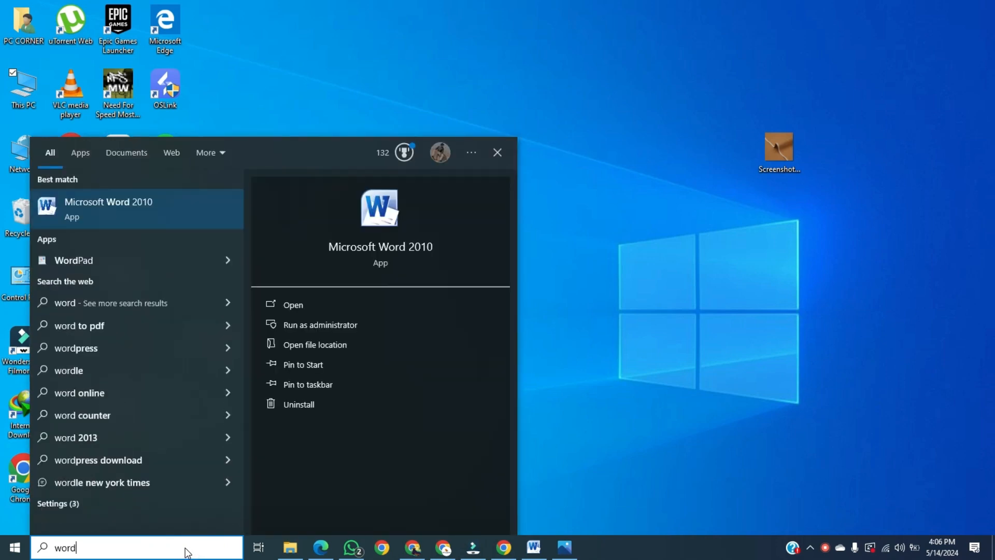
key("Return")
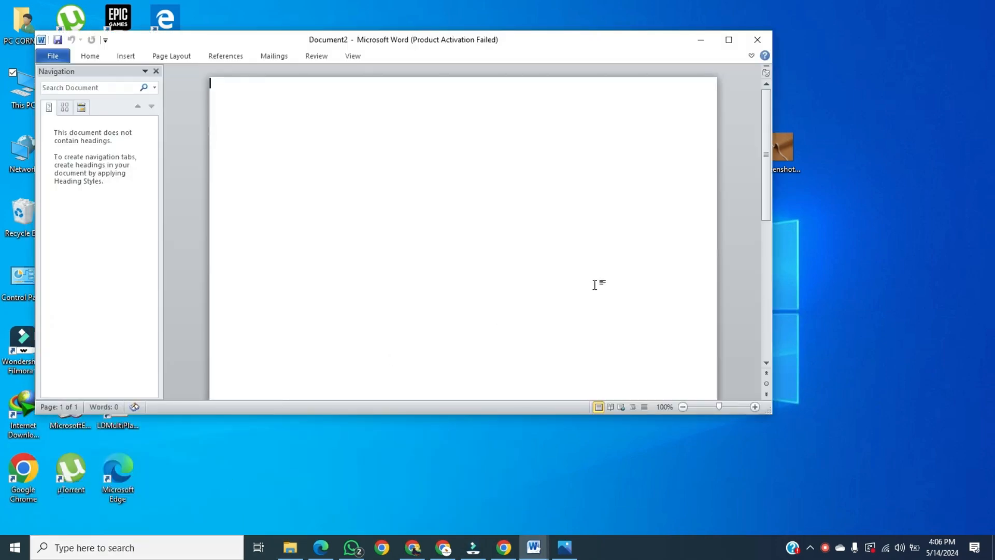
left_click(729, 40)
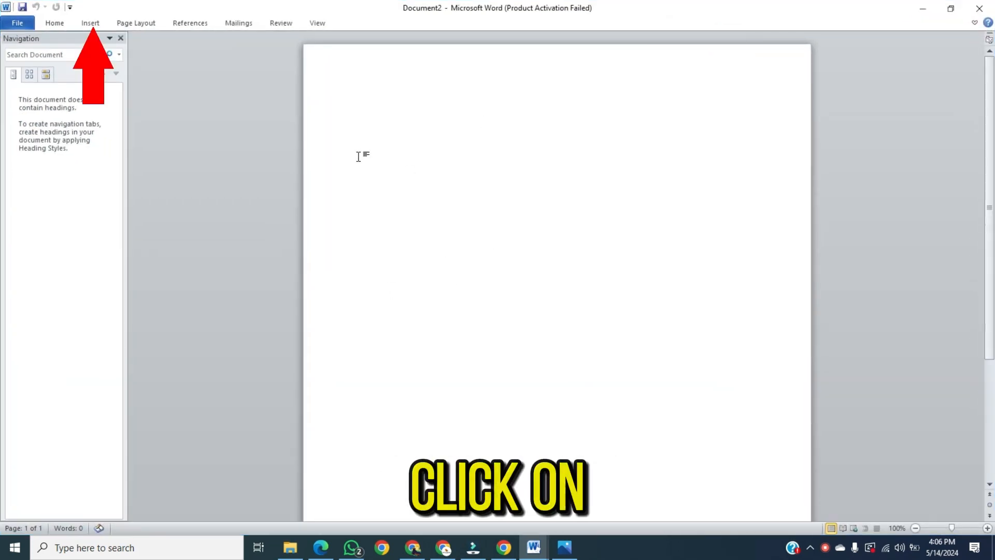
- Insert the picture sign--2-.jpeg from the Videos Raw Material folder into the blank document
left_click(90, 25)
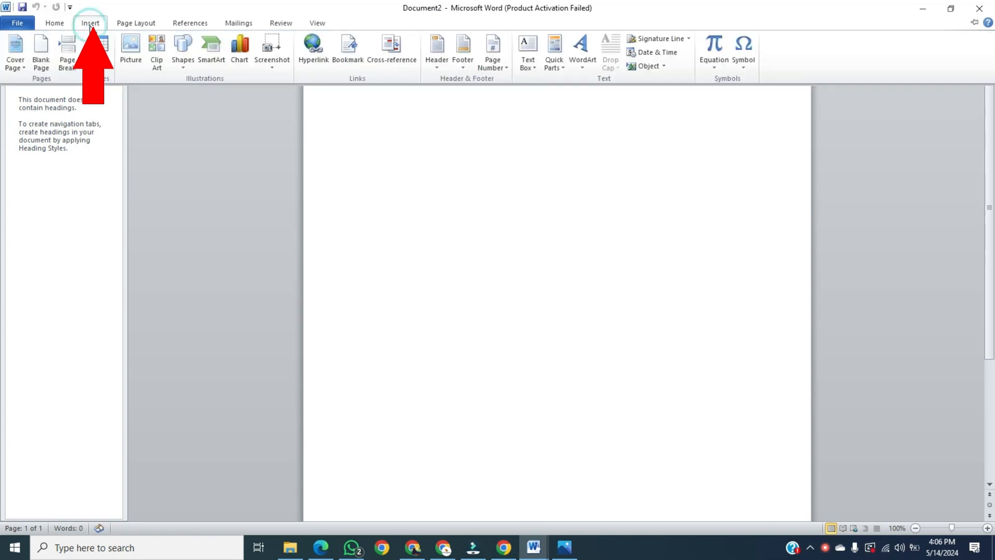
left_click(131, 52)
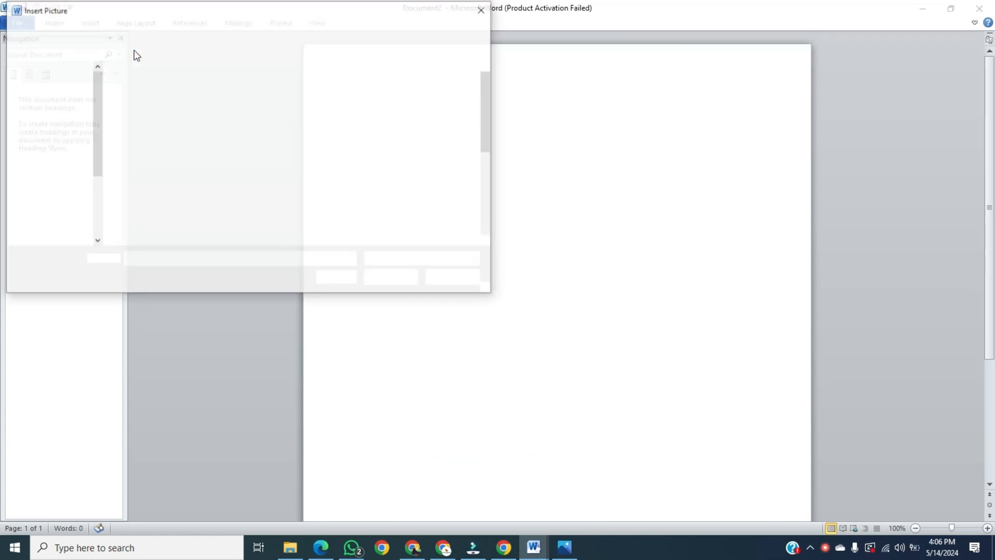
left_click(489, 95)
left_click_drag(489, 96, 498, 189)
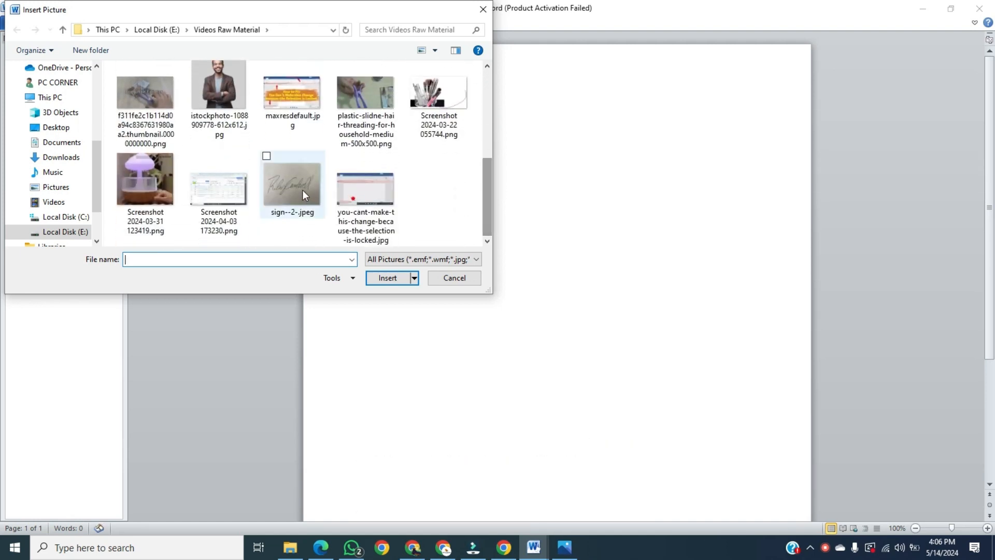
double_click(297, 190)
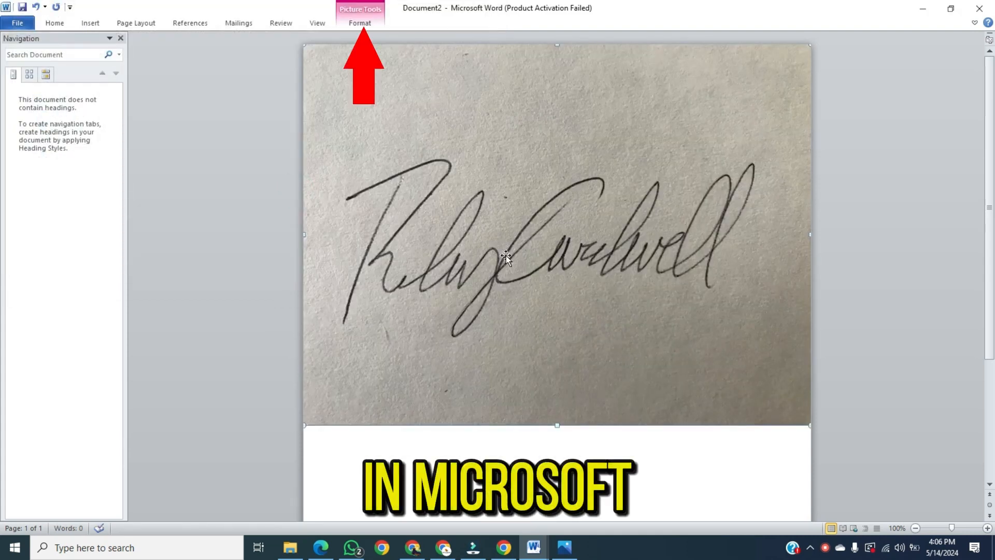
- Sharpen the signature picture to 100% in the picture corrections options
left_click(363, 24)
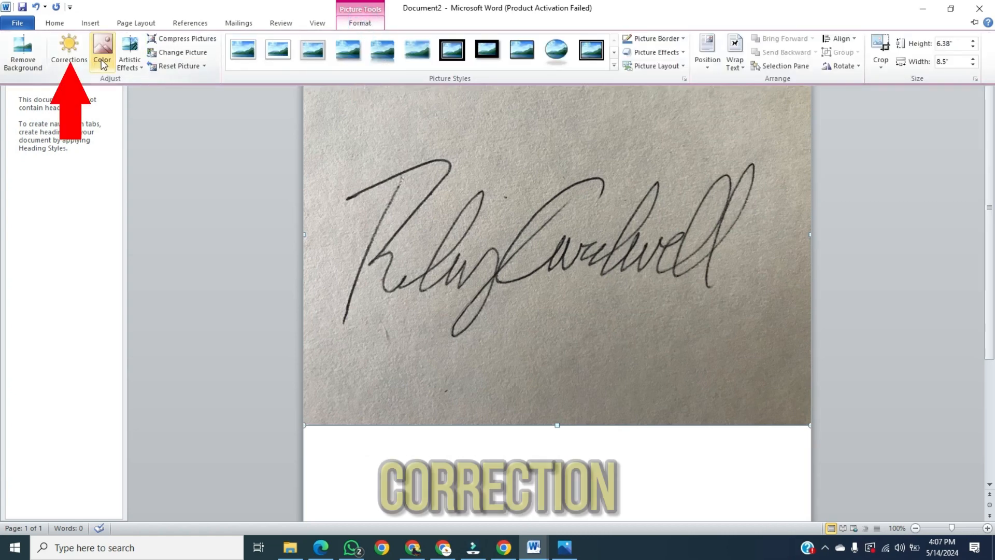
left_click(68, 49)
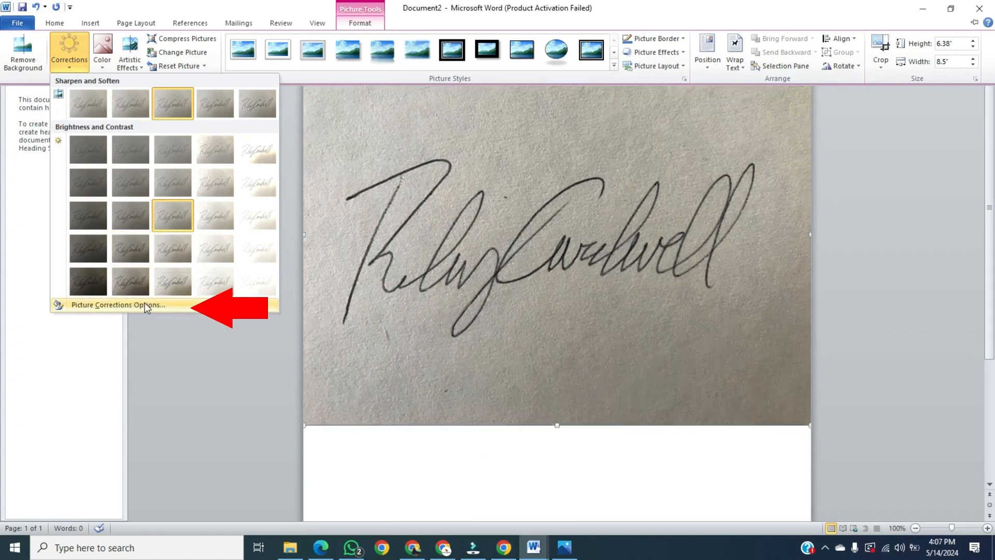
left_click(145, 304)
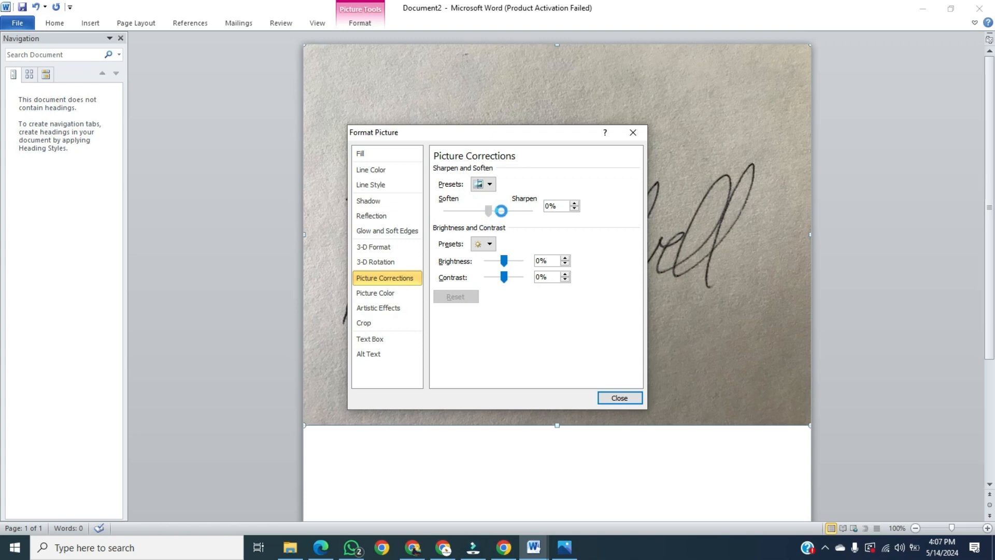
left_click_drag(511, 212, 546, 209)
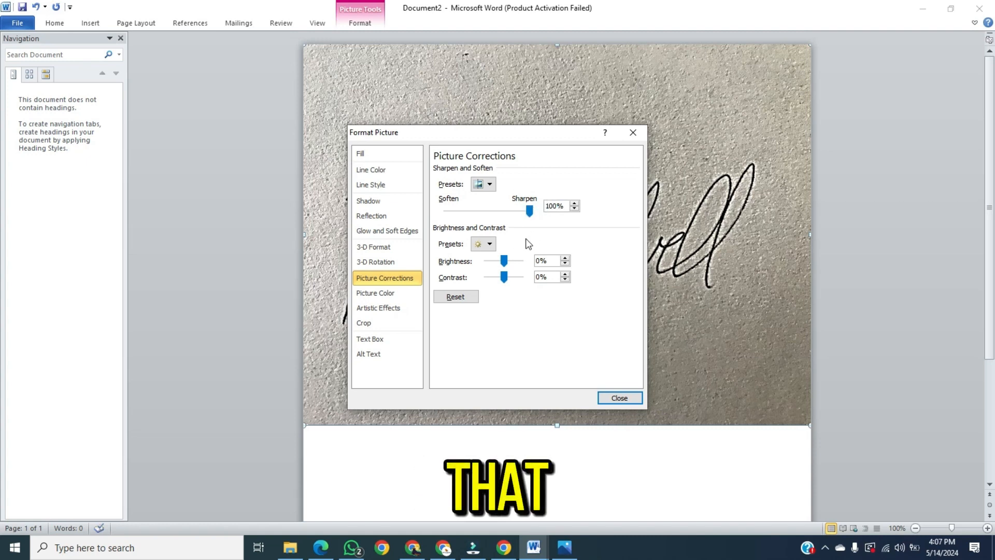
- Set the signature picture's brightness to 50% and contrast to 50%, and close the corrections dialog
left_click_drag(504, 261, 515, 262)
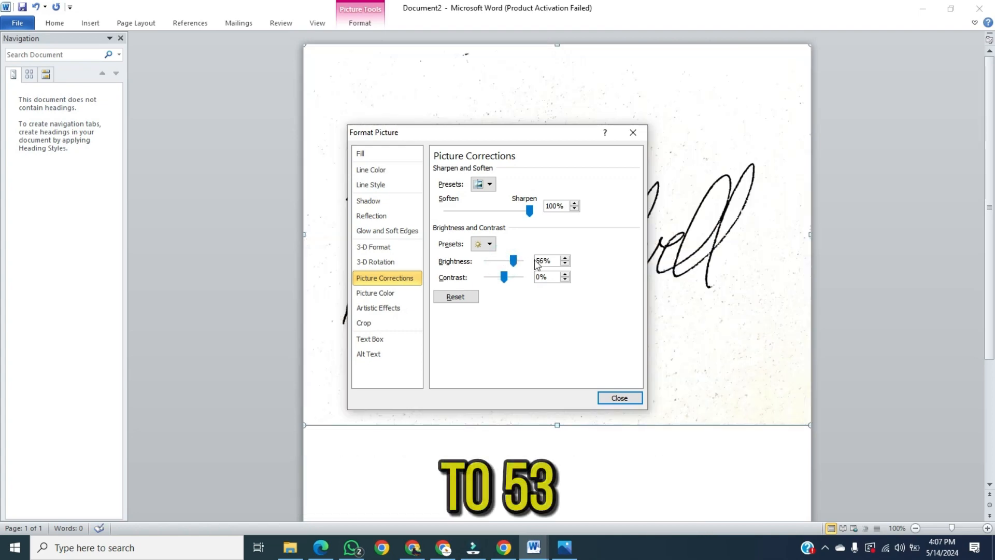
left_click_drag(512, 261, 513, 265)
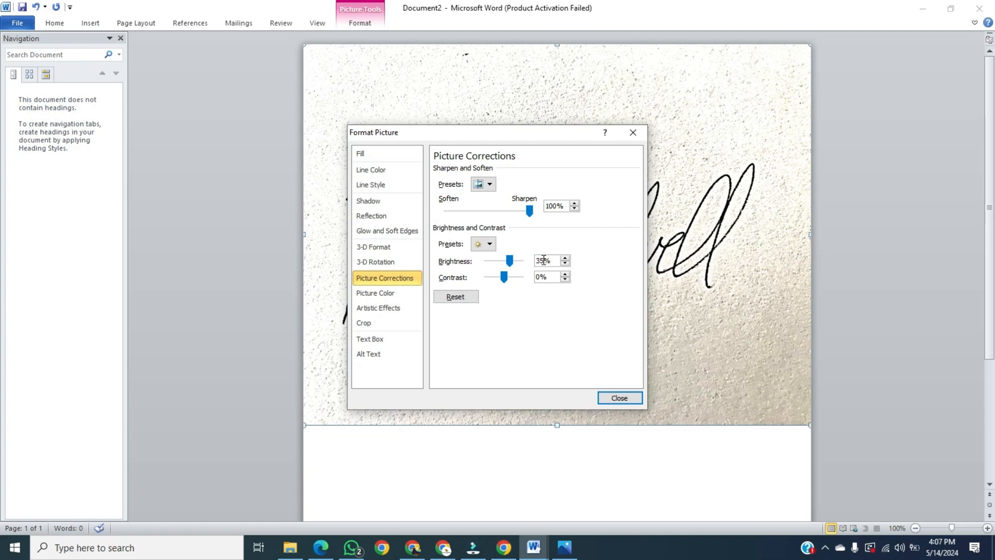
key("BackSpace")
key("BackSpace")
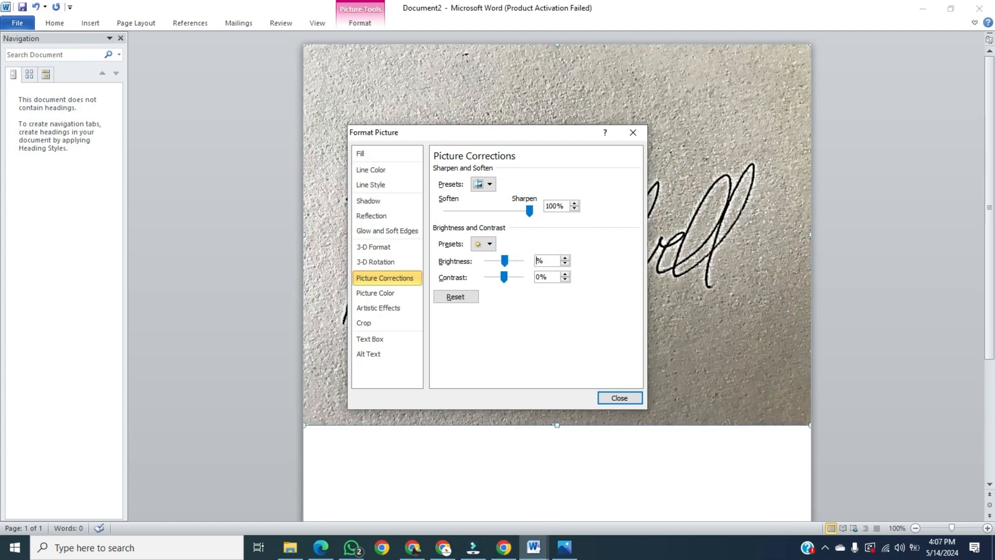
type("50")
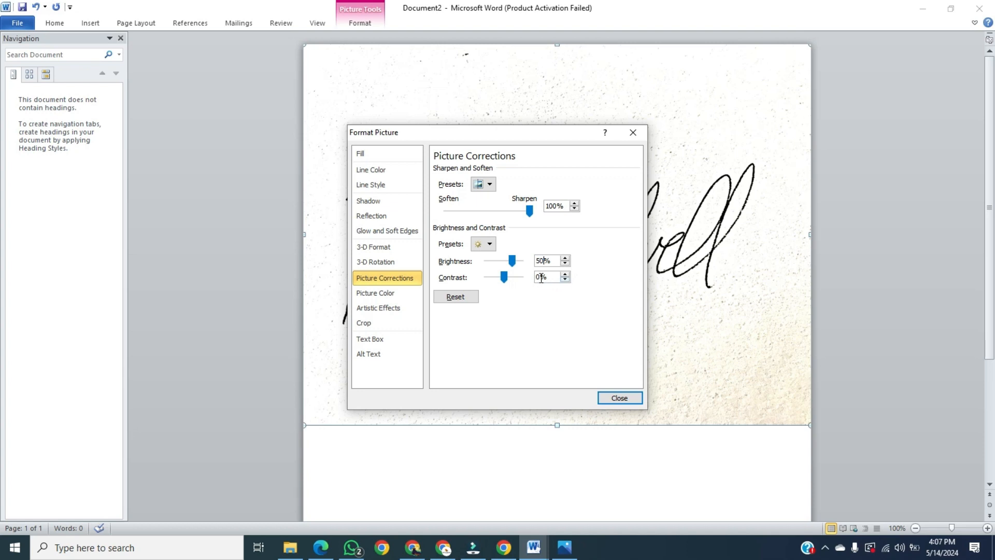
key("BackSpace")
type("50")
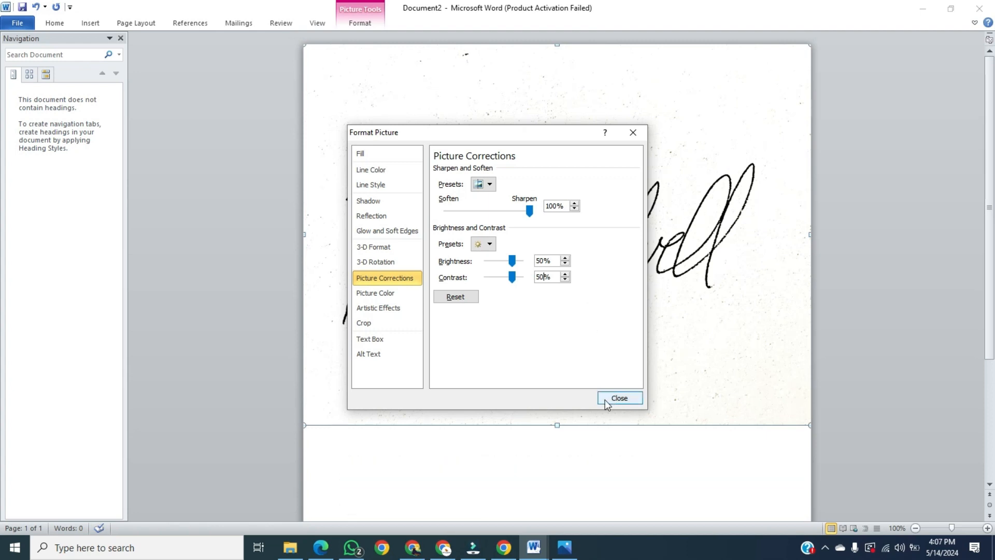
left_click(619, 398)
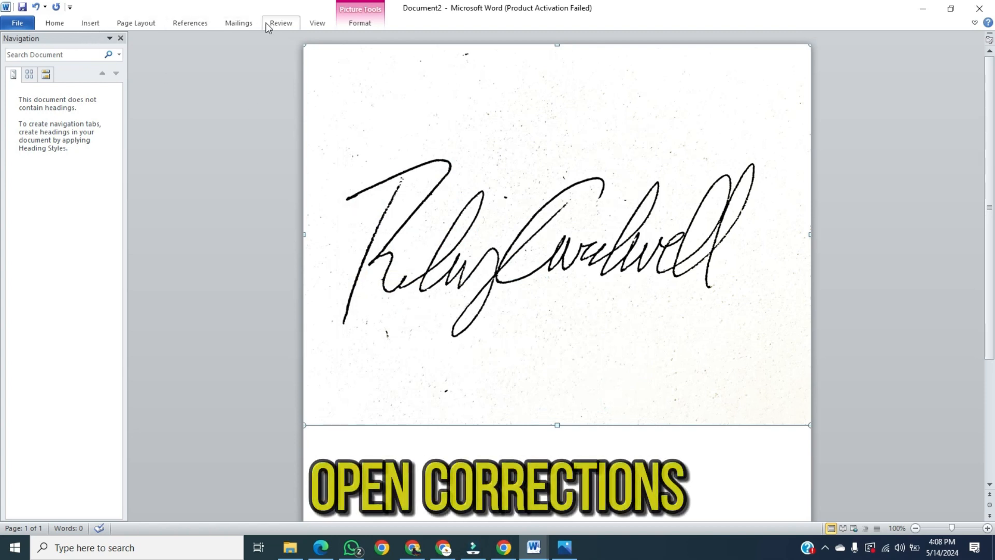
- Reopen the picture corrections options and raise the signature picture's brightness to 80%
left_click(376, 24)
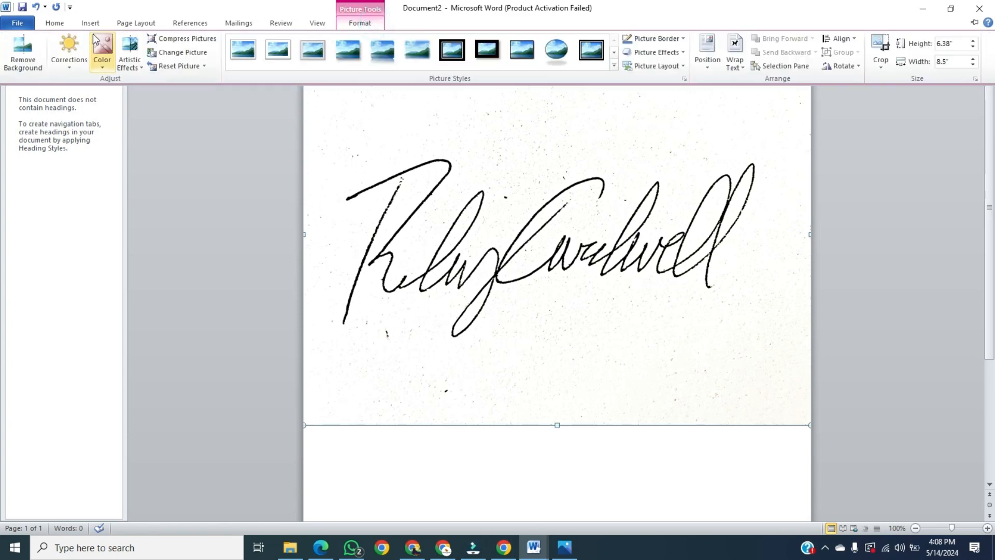
left_click(69, 52)
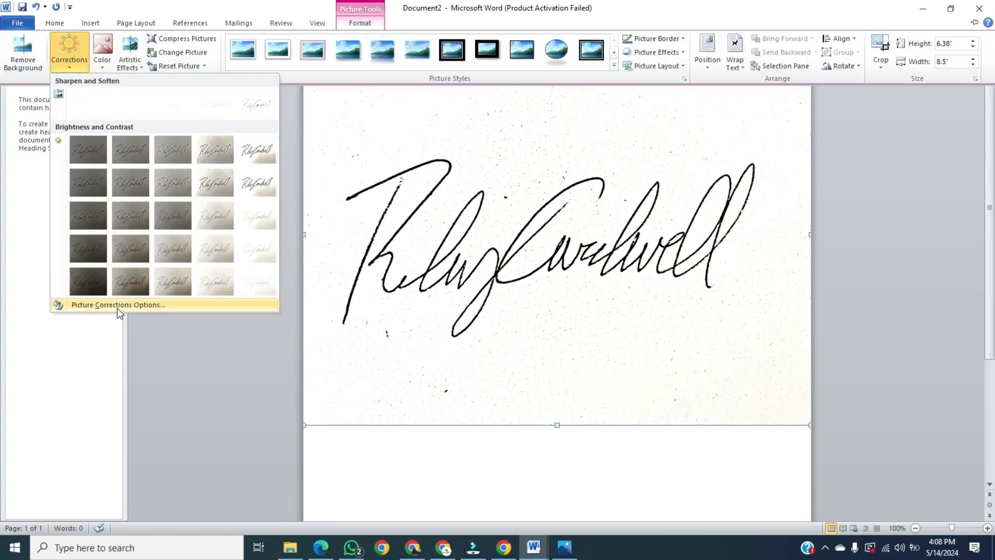
left_click(117, 306)
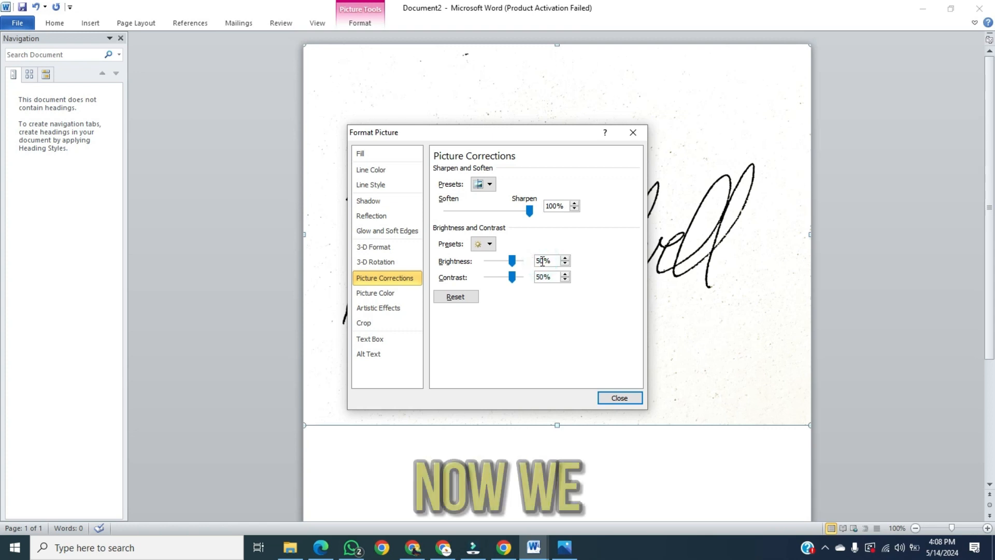
double_click(541, 262)
type("70")
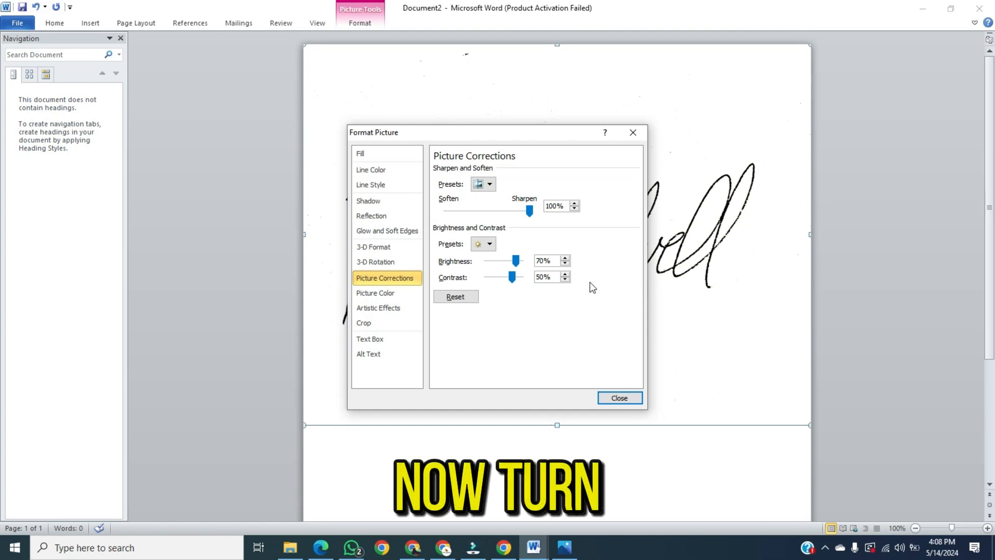
key("BackSpace")
type("8")
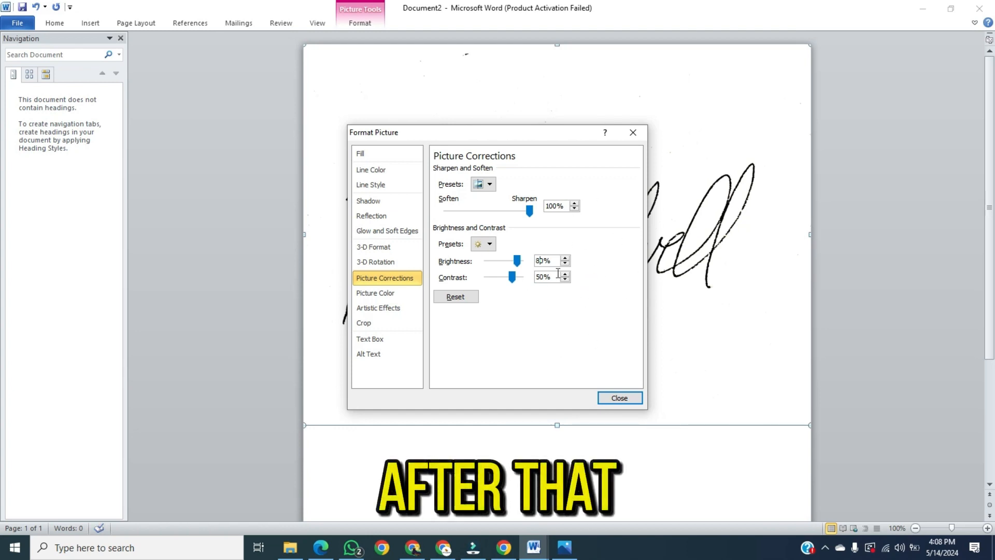
left_click(619, 398)
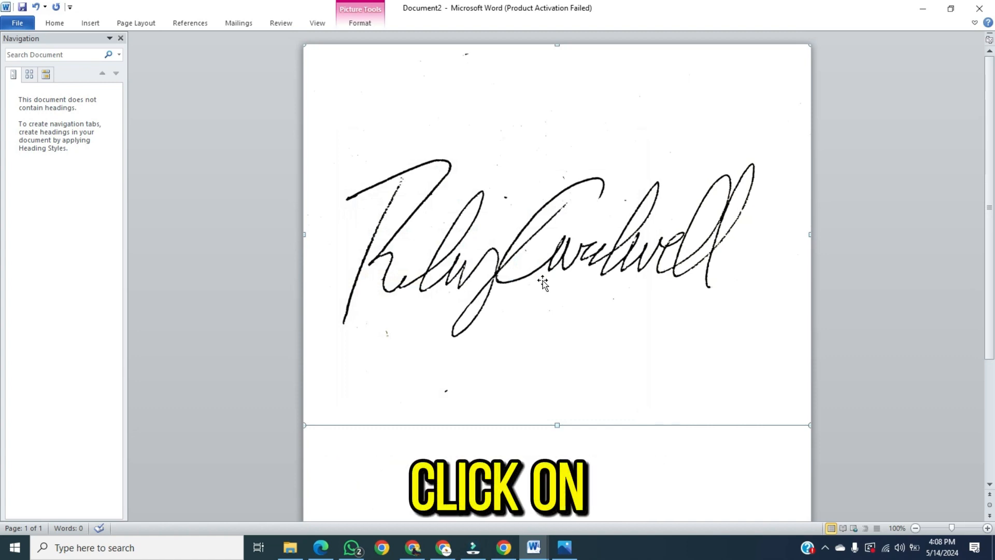
- Crop the picture on all four sides so that it closely frames the handwritten signature
left_click(358, 24)
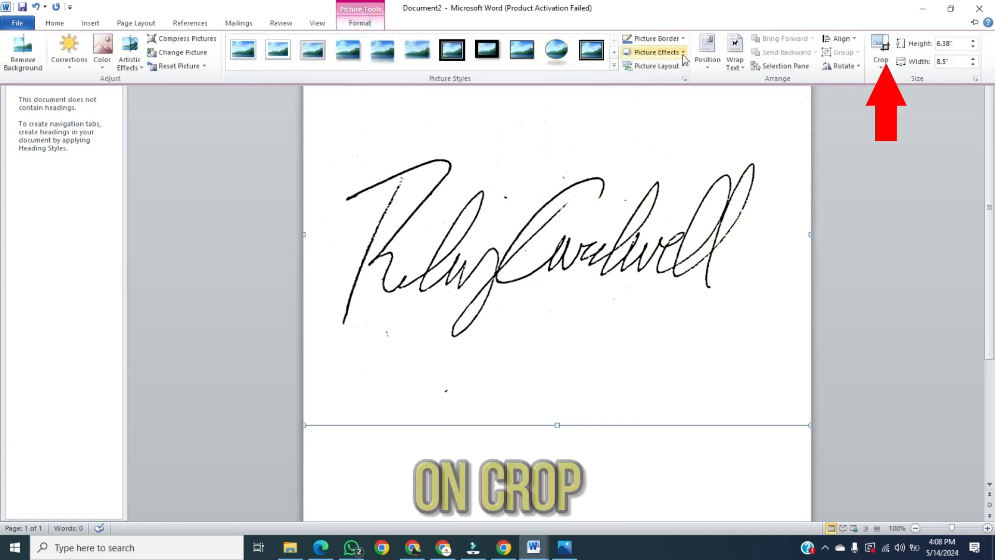
left_click(883, 50)
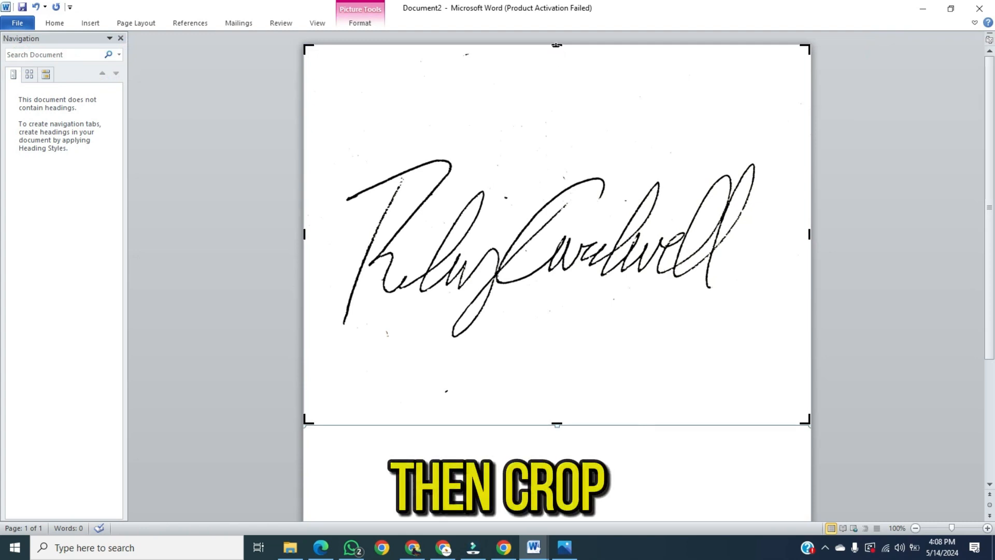
left_click_drag(557, 45, 553, 155)
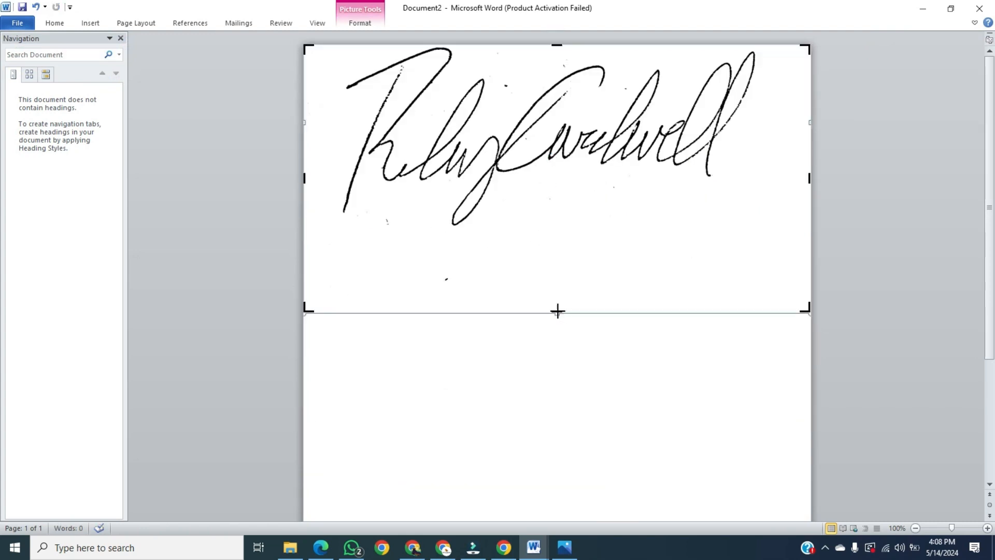
left_click_drag(557, 311, 558, 226)
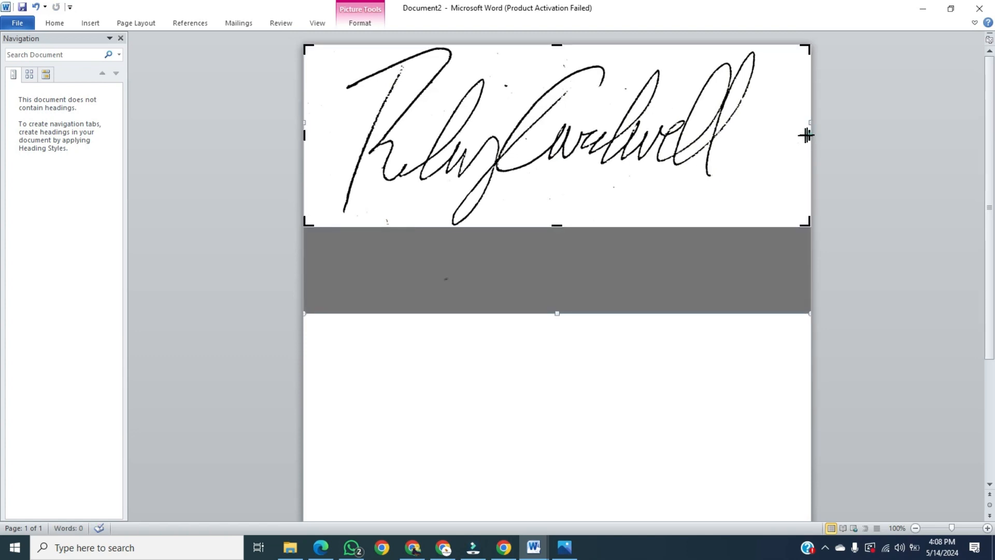
left_click_drag(810, 135, 760, 138)
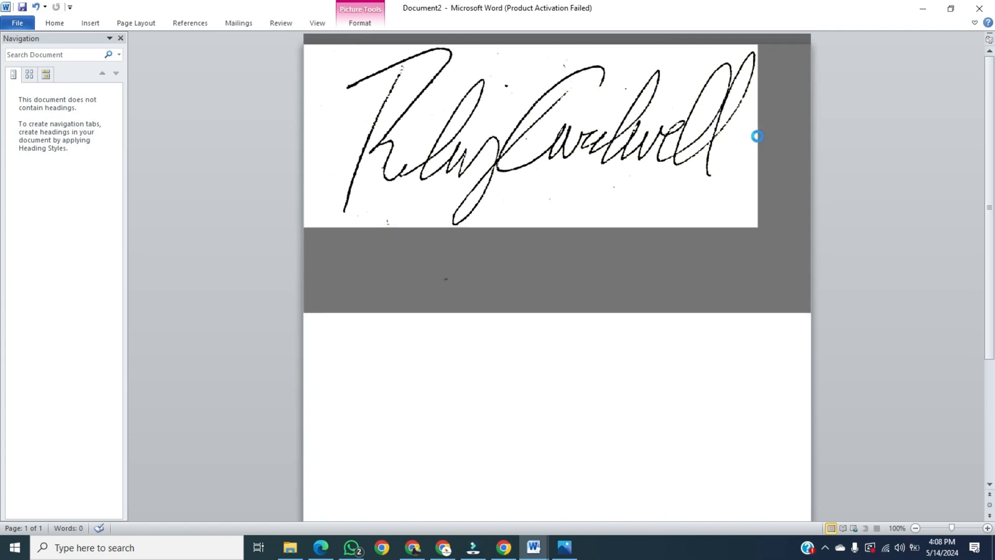
left_click_drag(304, 135, 341, 132)
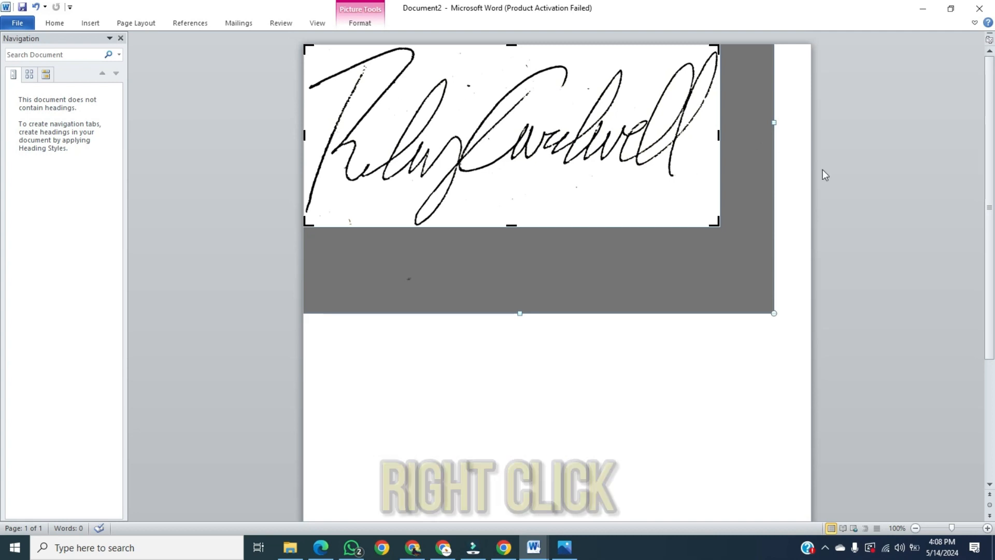
left_click(860, 207)
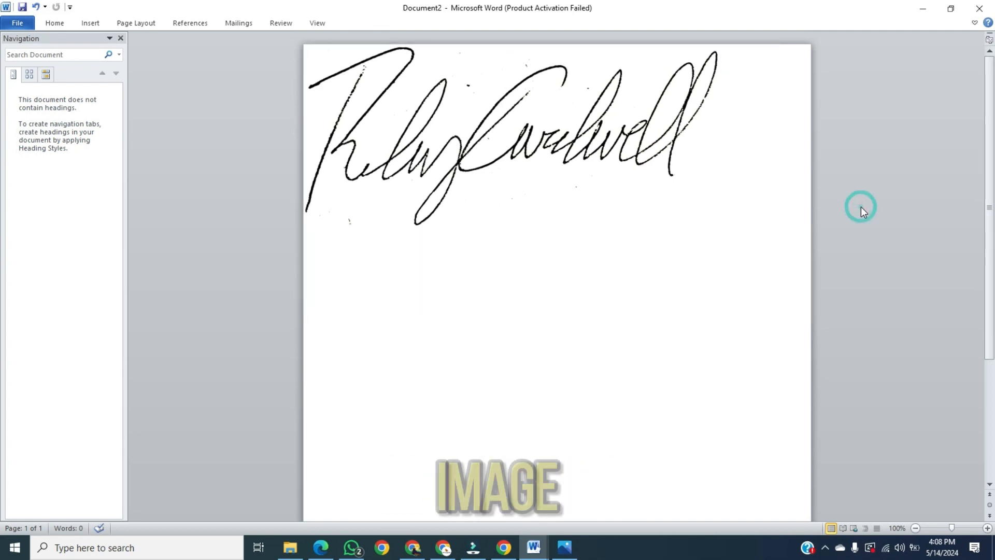
- Start saving the signature image as a picture, and create and open a new folder named signature inside Pictures
left_click(505, 166)
right_click(503, 116)
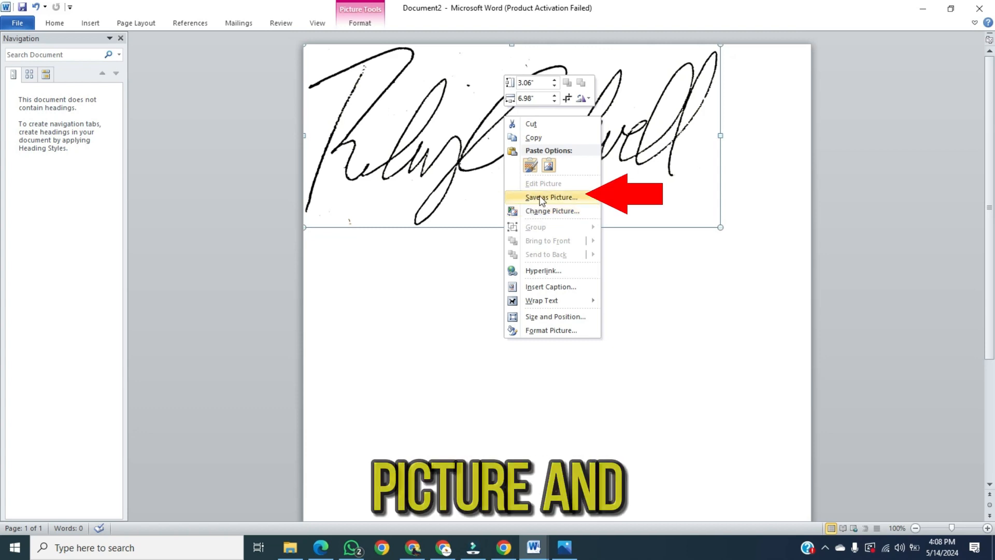
left_click(553, 197)
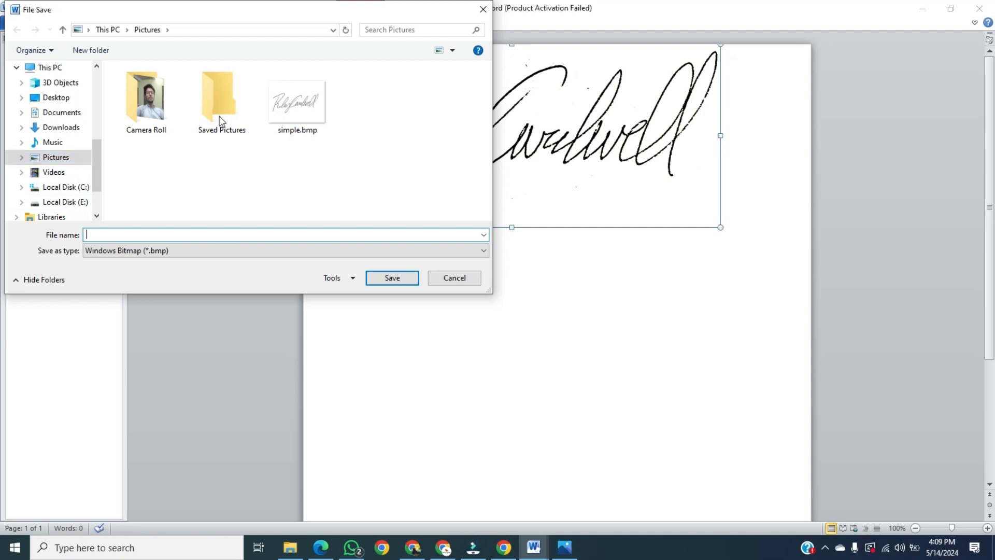
left_click(86, 50)
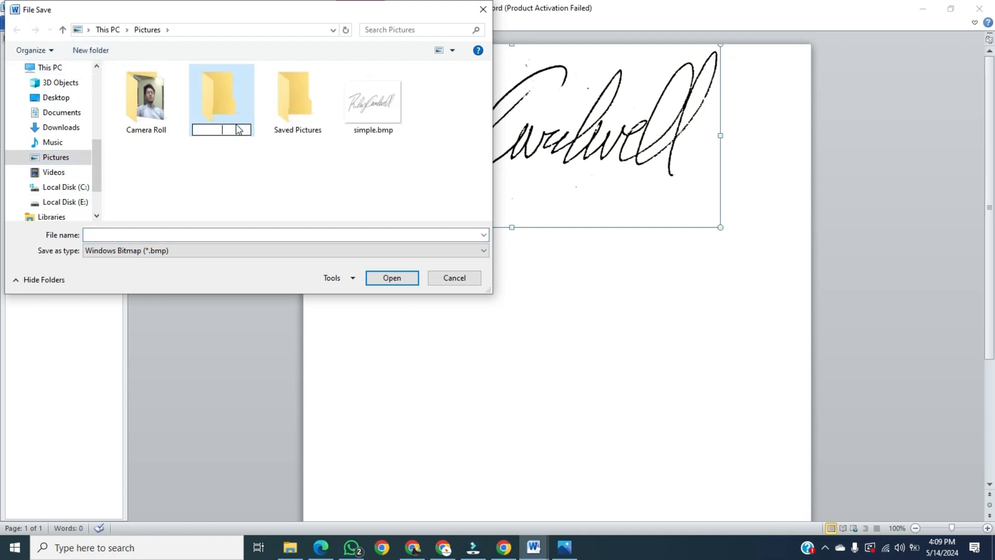
type("si")
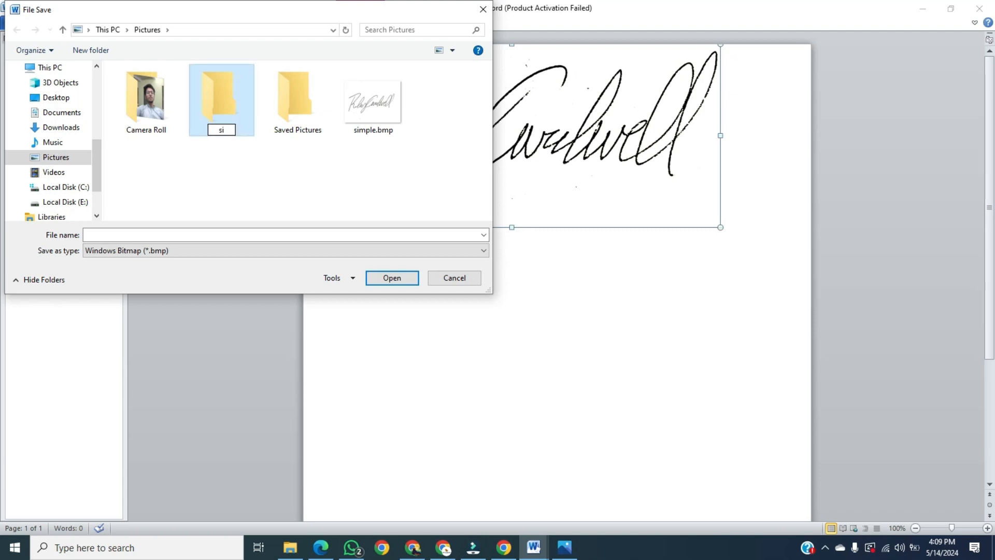
type("gnature")
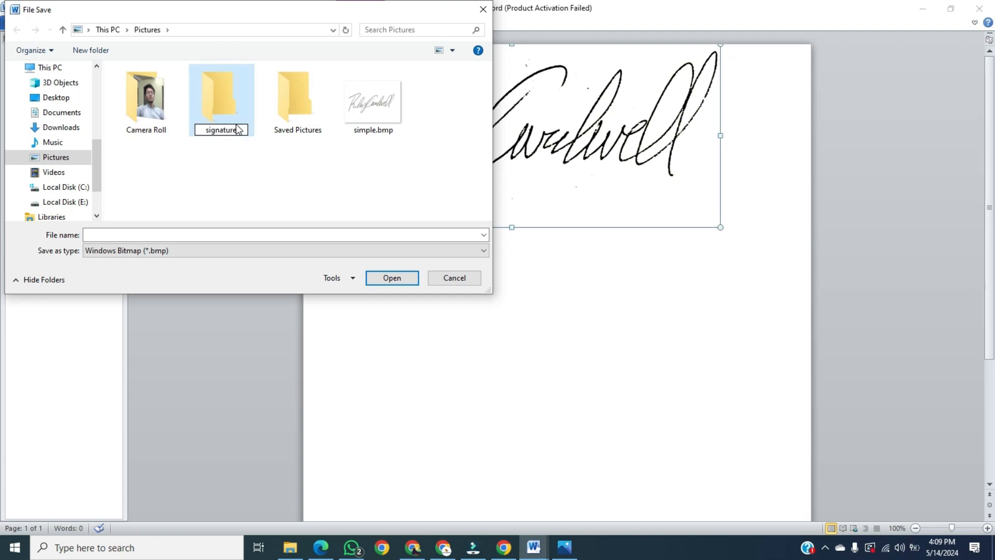
double_click(236, 123)
- Name the picture file sample and save it as a Windows Bitmap in the signature folder
left_click(301, 236)
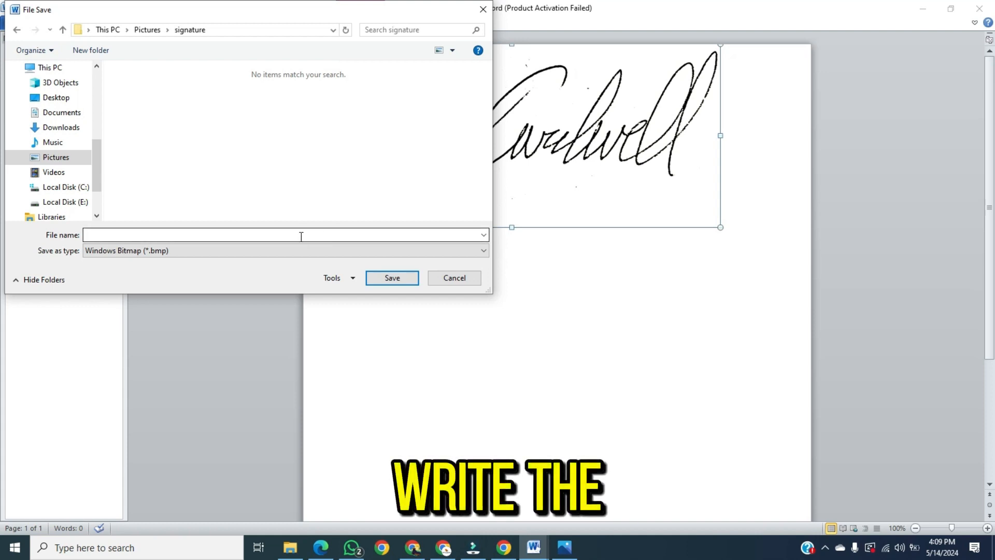
type("sample")
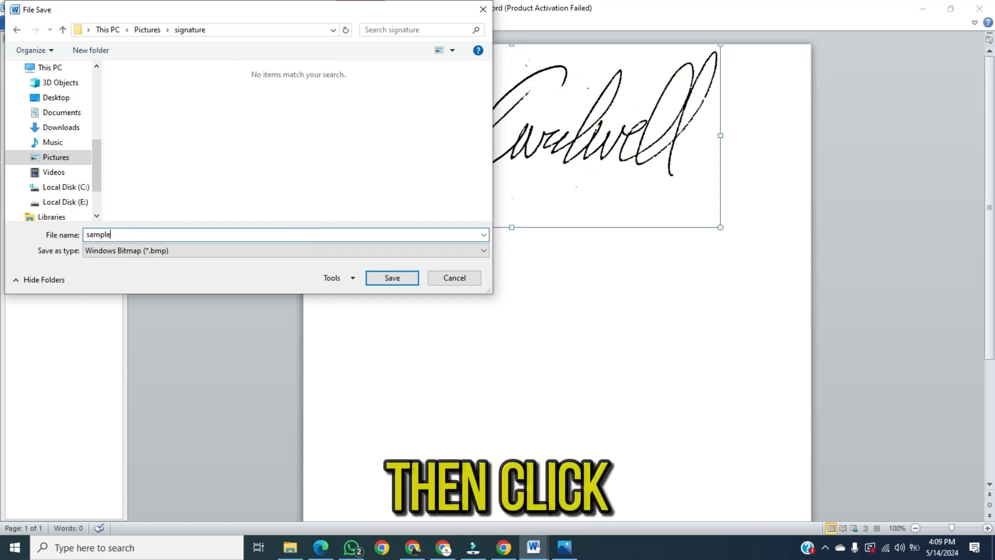
left_click(392, 278)
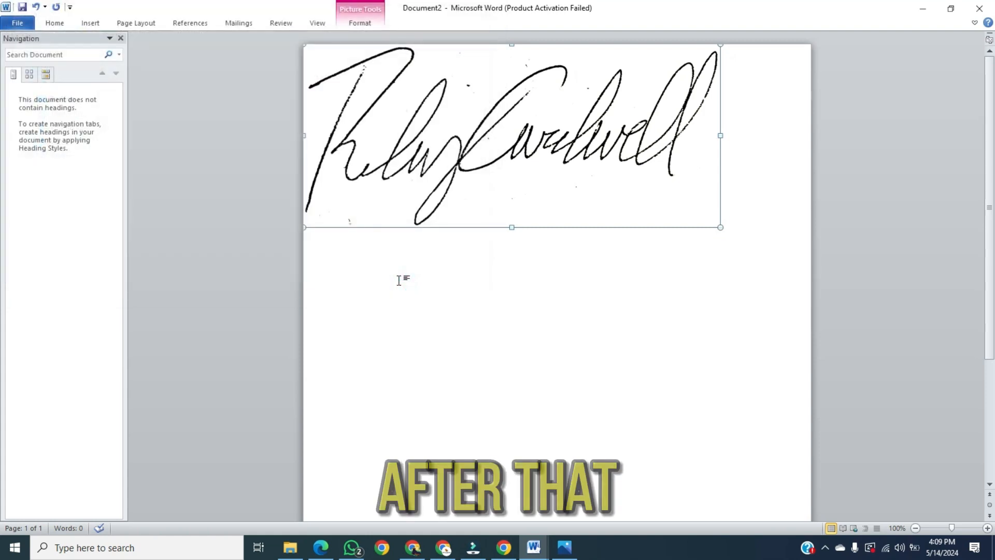
- Minimize the document, switch to File Explorer and open sample.bmp from the signature folder in Pictures to view it
left_click(912, 5)
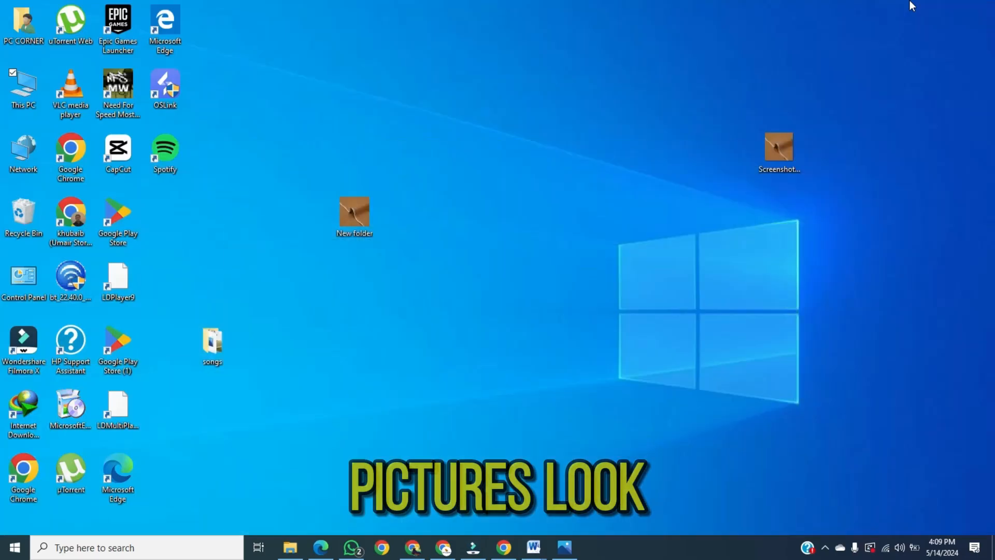
double_click(15, 102)
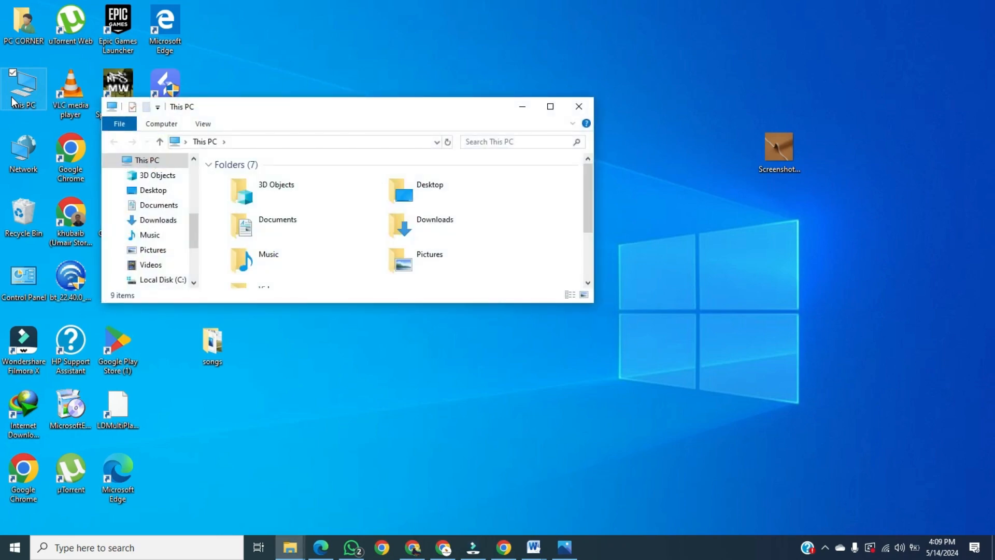
left_click(556, 104)
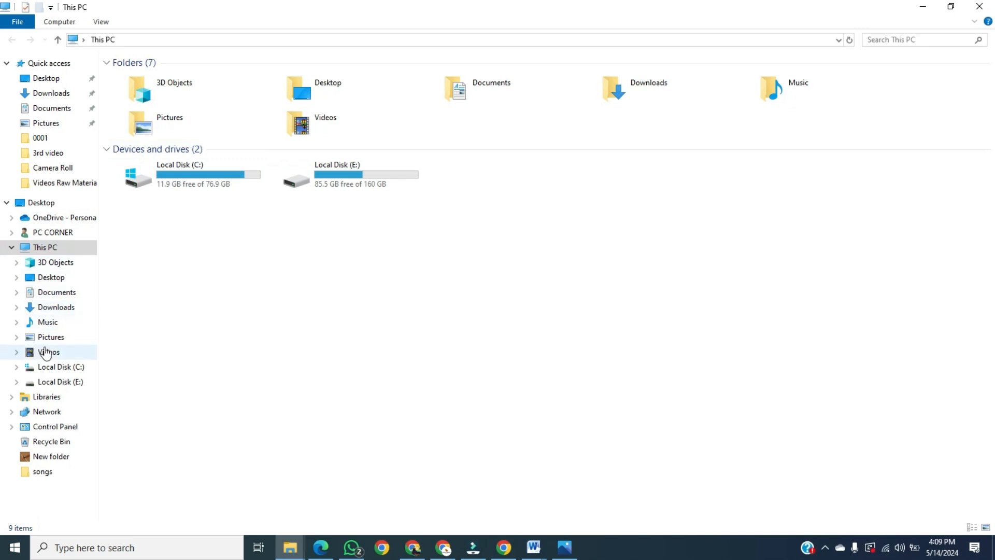
left_click(71, 335)
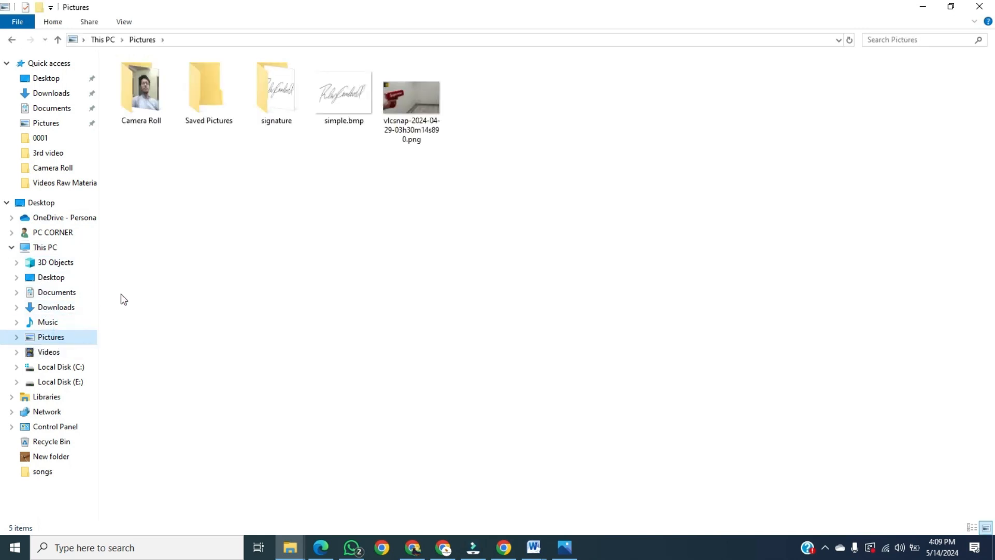
double_click(269, 95)
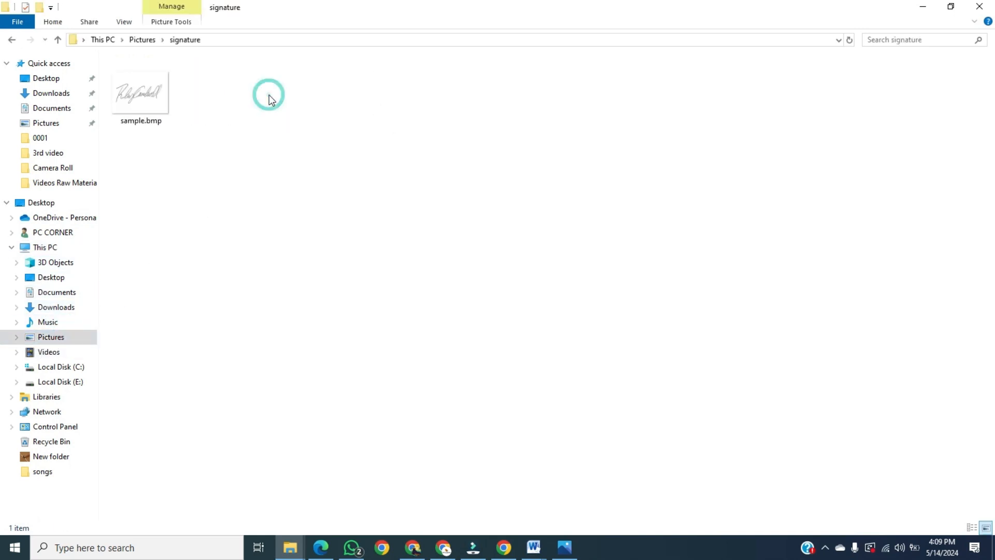
left_click(155, 111)
key("Return")
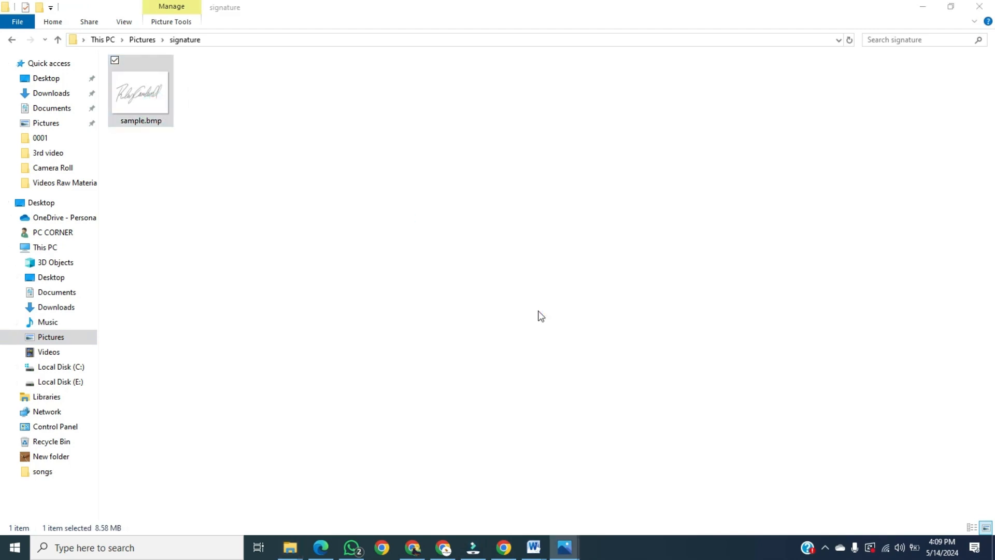